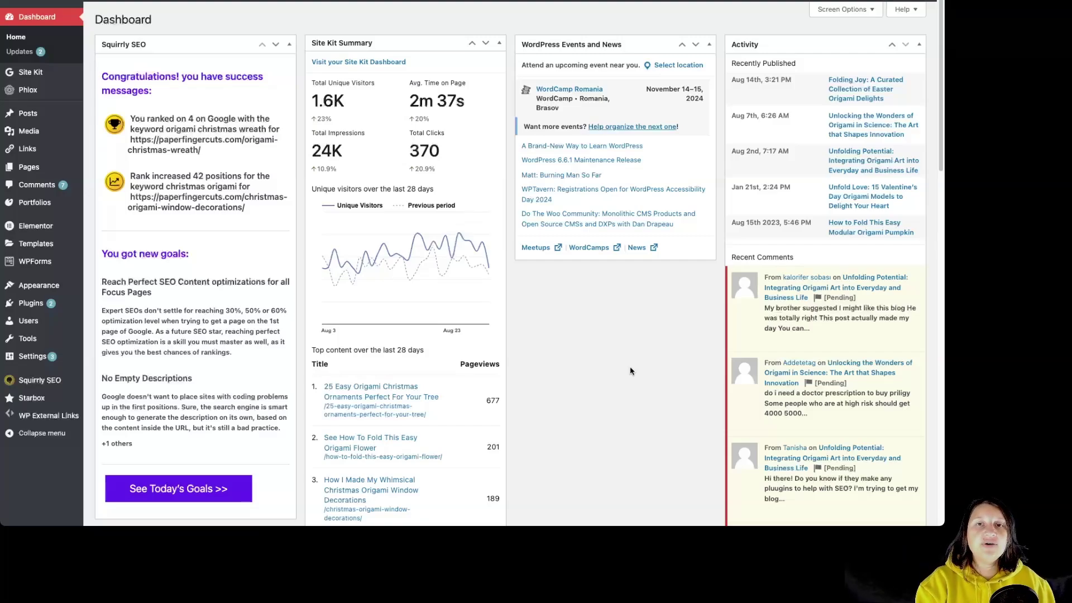
# Step: Open Squirrly SEO's Overview and scroll through its AI Consultant goals, Main Features and learning materials
pyautogui.click(55, 382)
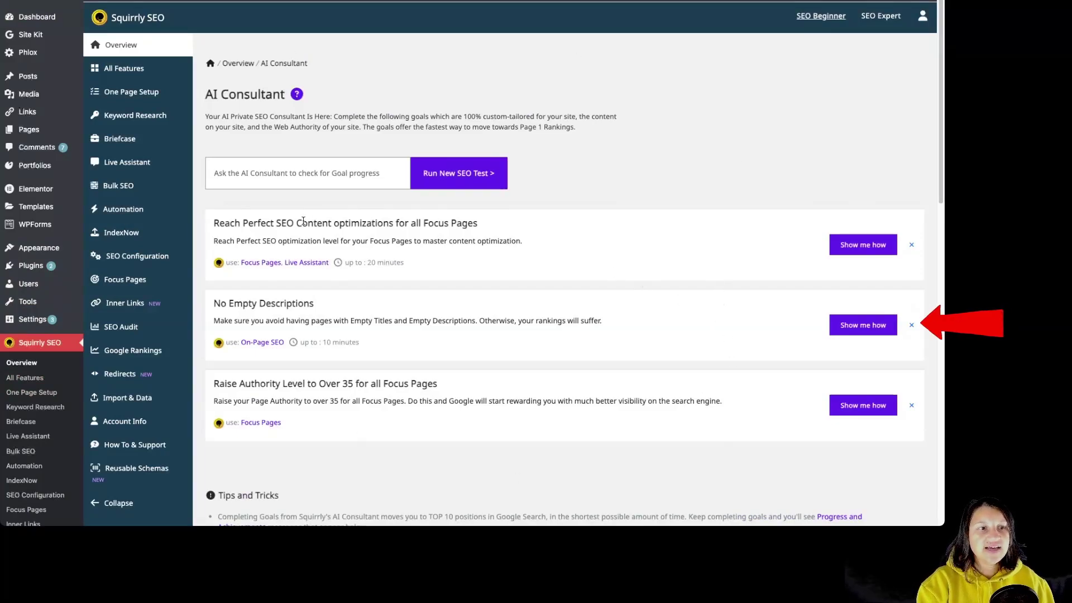
pyautogui.scroll(-3, 346, 374)
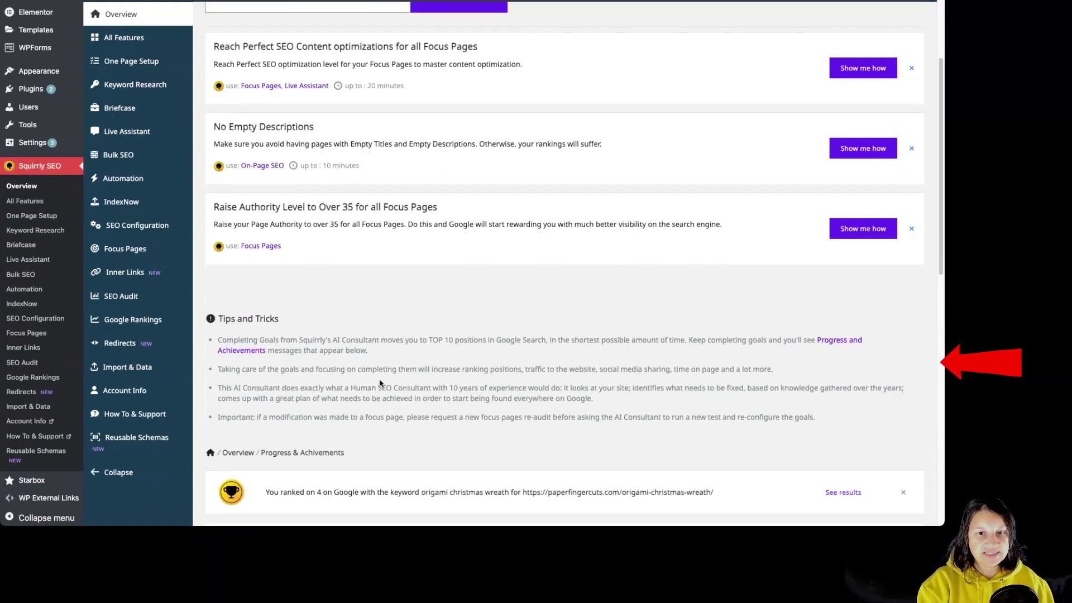
pyautogui.scroll(-1, 378, 382)
pyautogui.scroll(-3, 378, 382)
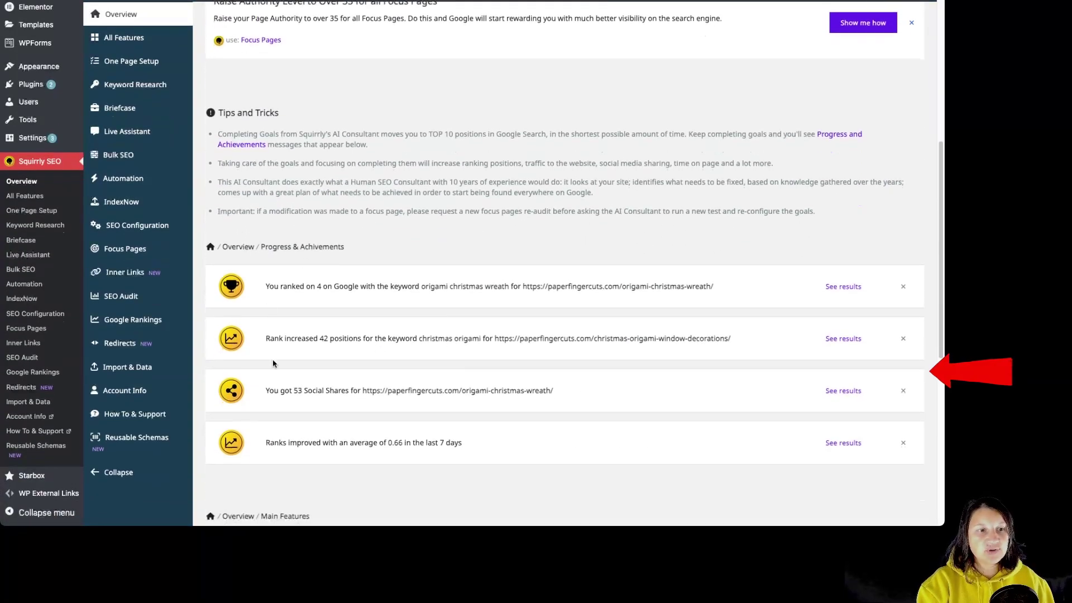
pyautogui.scroll(-5, 603, 357)
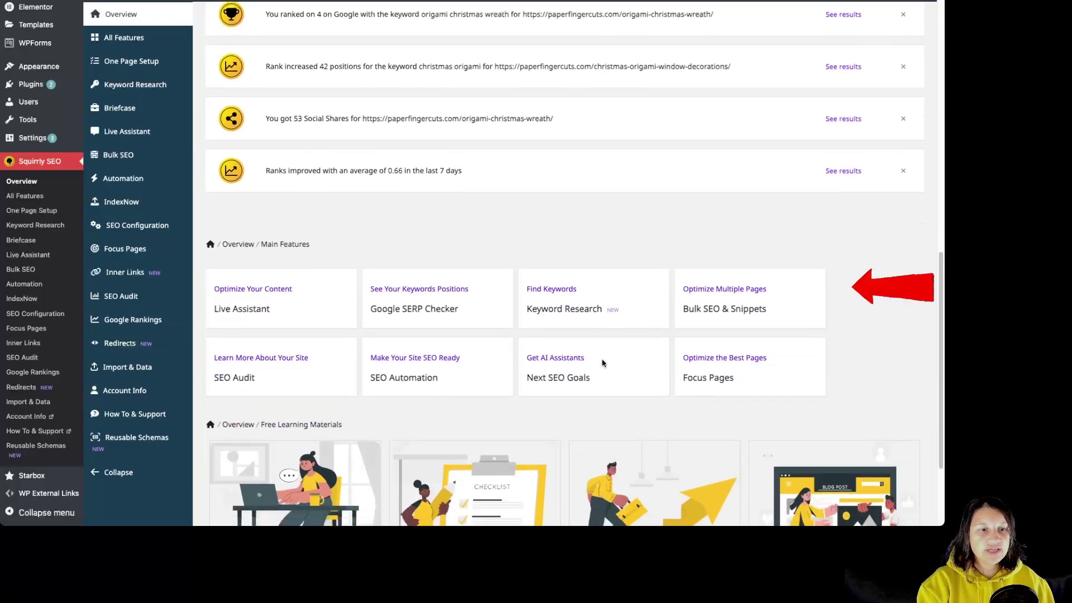
pyautogui.scroll(-2, 737, 313)
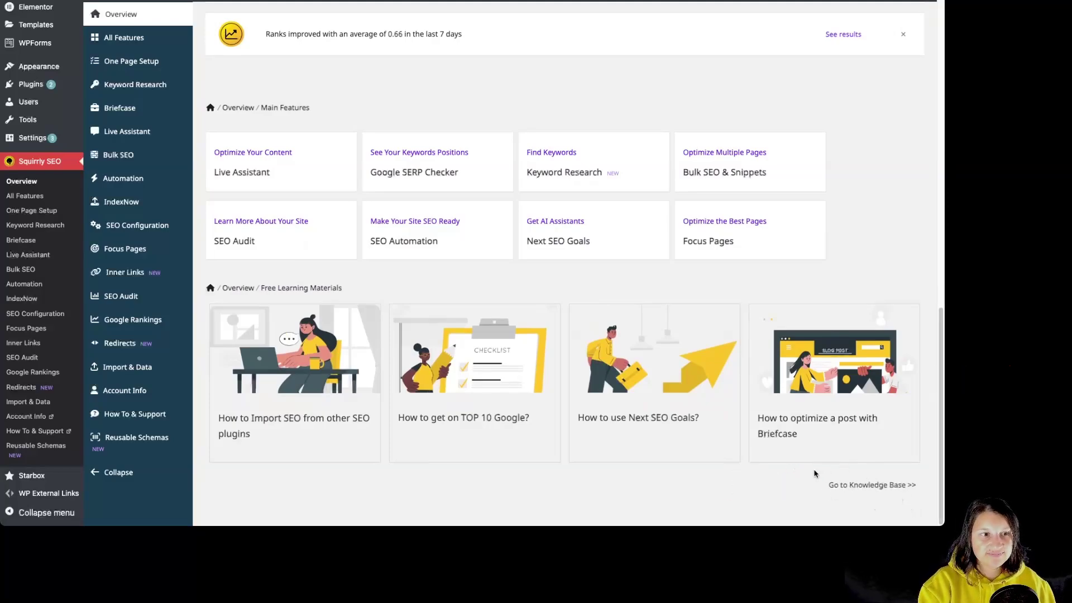
pyautogui.scroll(15, 813, 473)
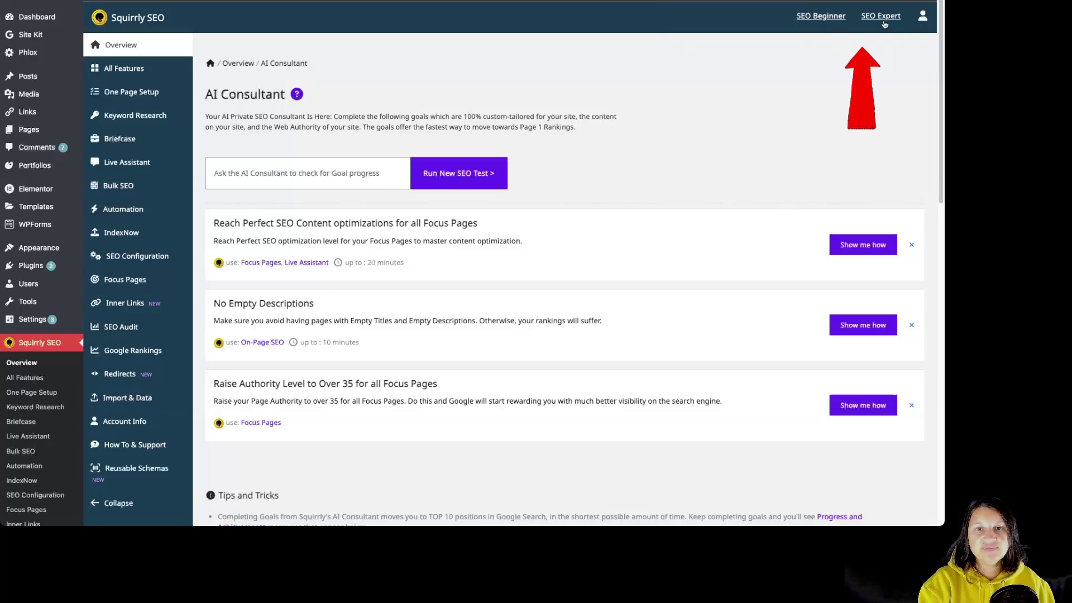
pyautogui.click(923, 18)
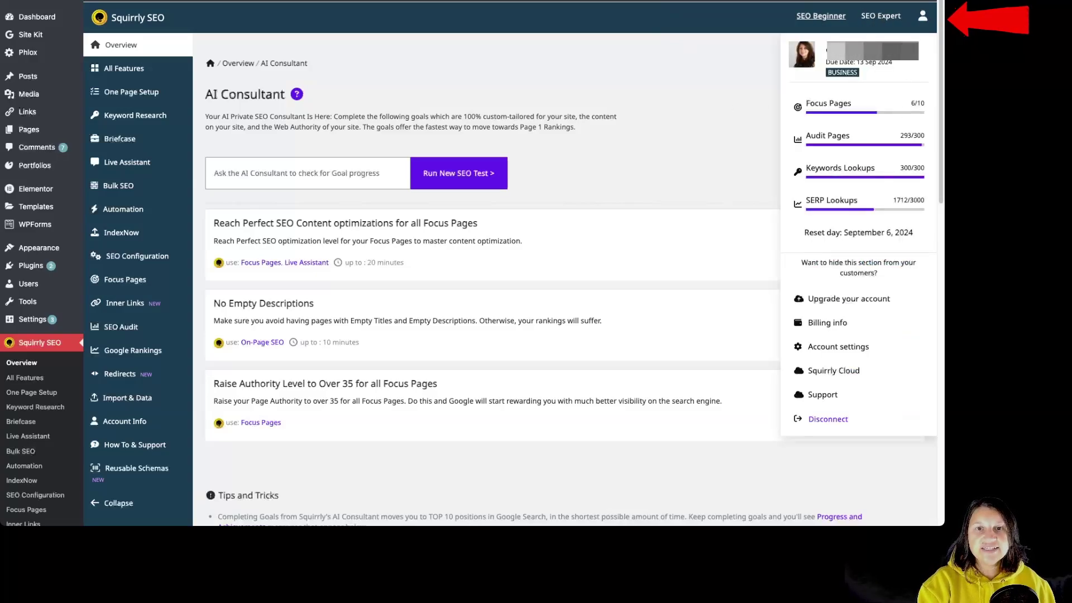
pyautogui.click(923, 18)
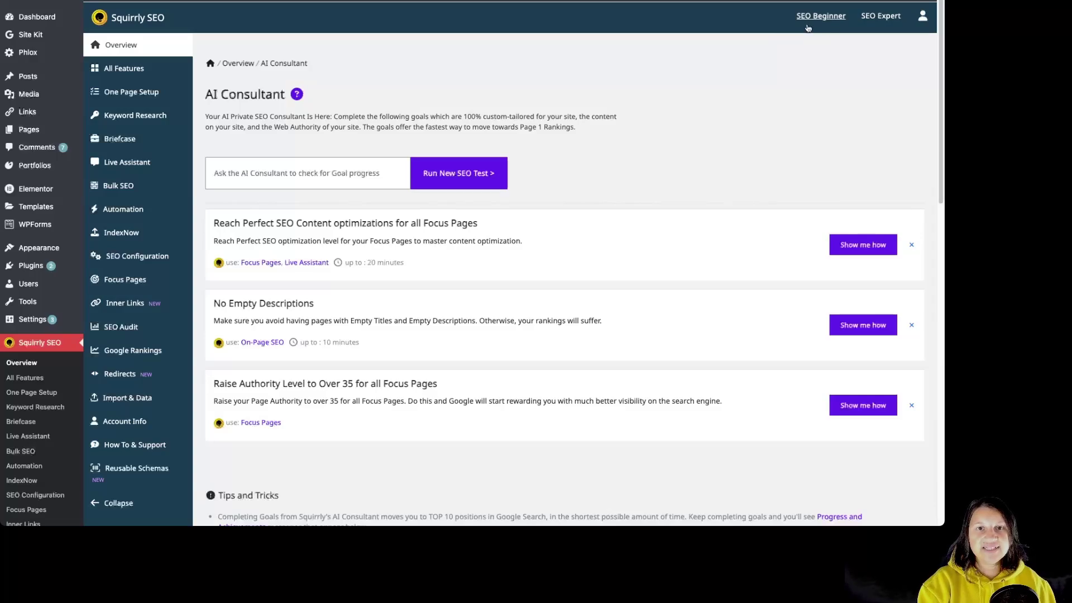
pyautogui.click(882, 16)
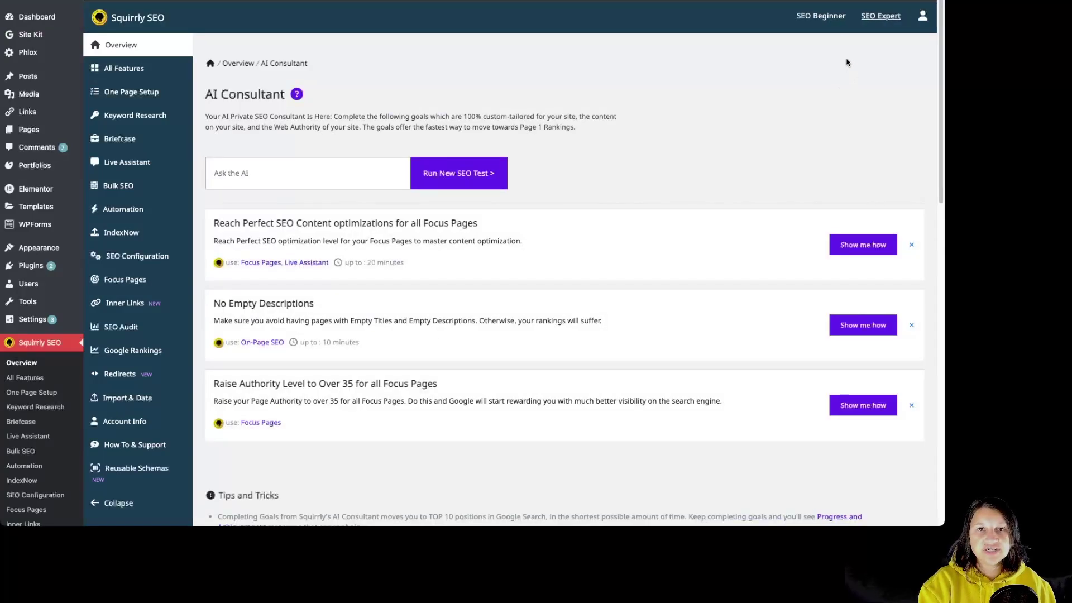
pyautogui.click(825, 21)
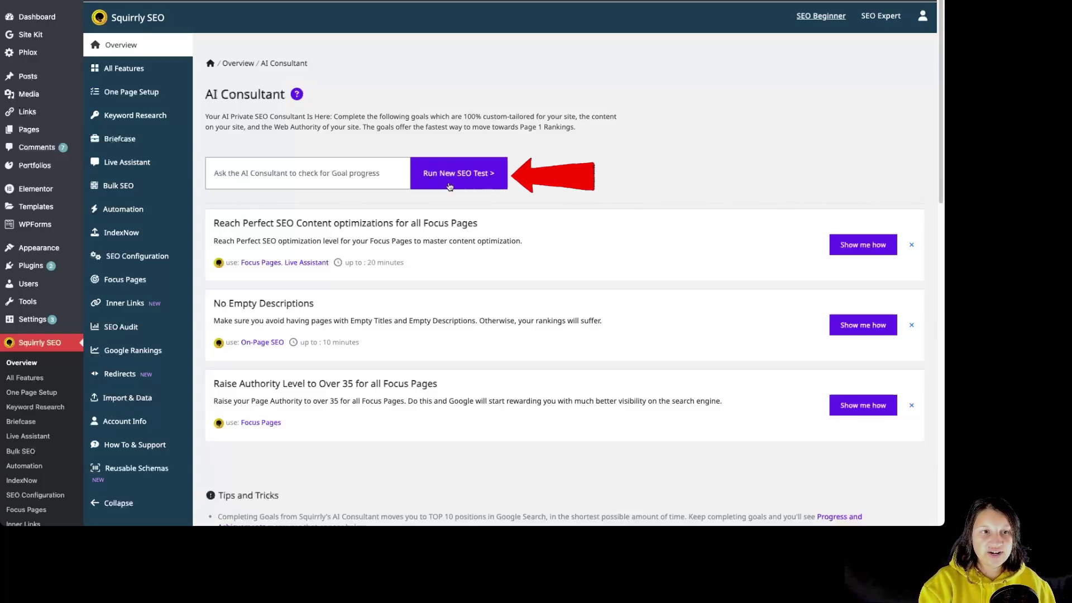
# Step: Run a new Website SEO Check and scroll down to the three refreshed goals
pyautogui.click(464, 178)
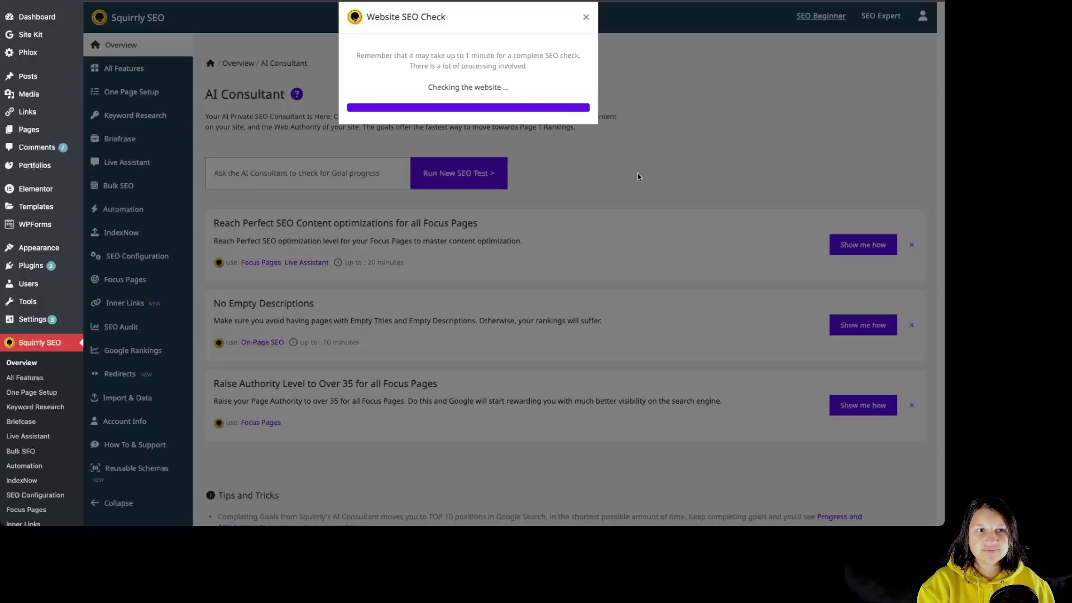
pyautogui.scroll(-4, 634, 177)
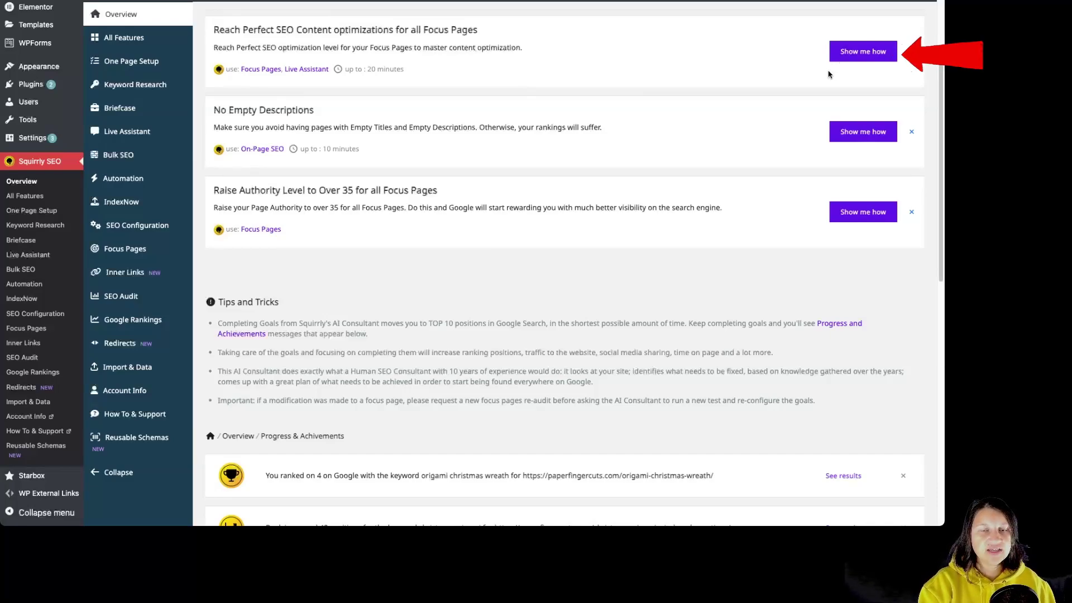
# Step: Open, close and reopen the Perfect SEO Content goal's 'Show me how' instructions
pyautogui.click(865, 60)
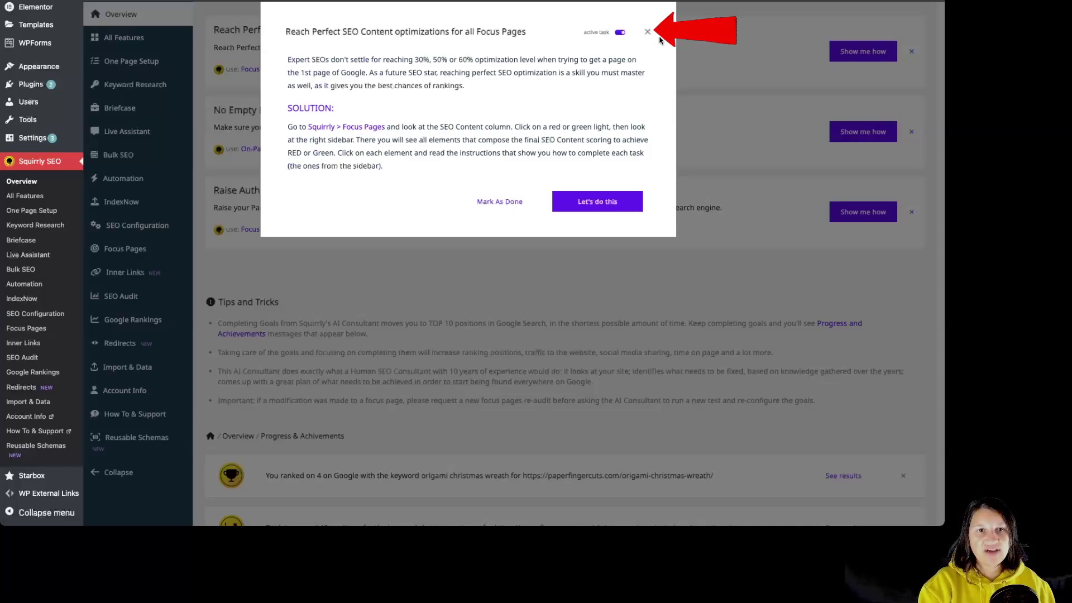
pyautogui.click(647, 32)
pyautogui.click(853, 59)
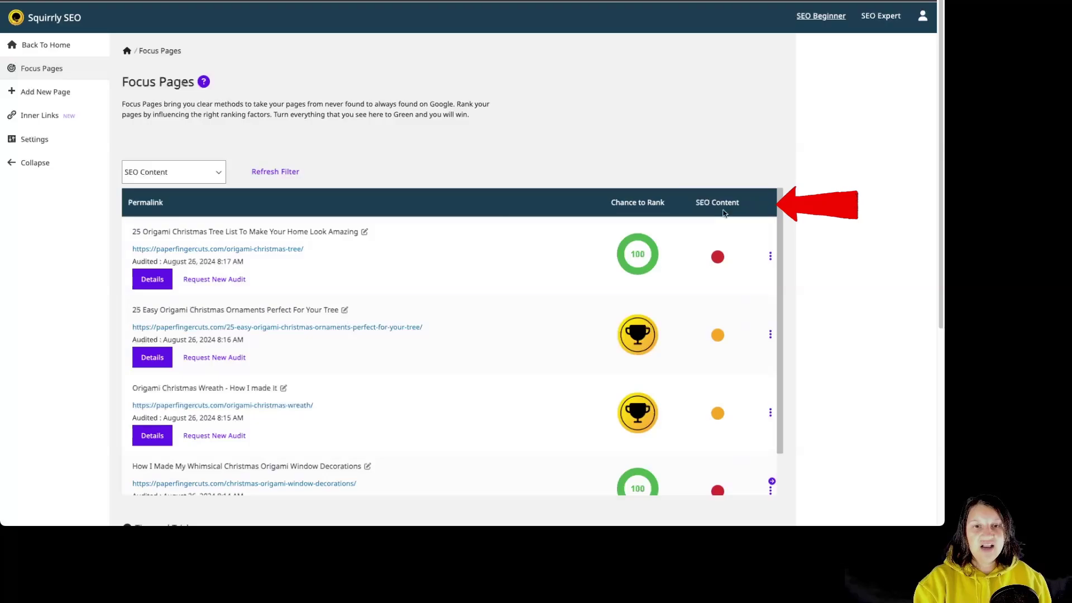
# Step: Check two focus pages' SEO Content checklists and view the Fresh content update task details
pyautogui.click(719, 258)
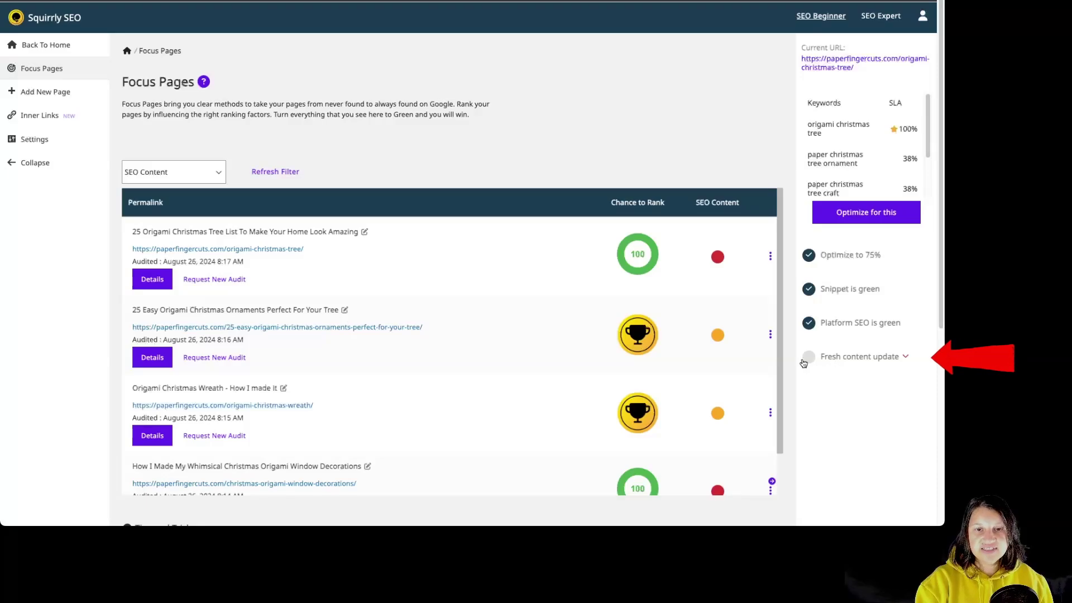
pyautogui.click(720, 338)
pyautogui.click(857, 366)
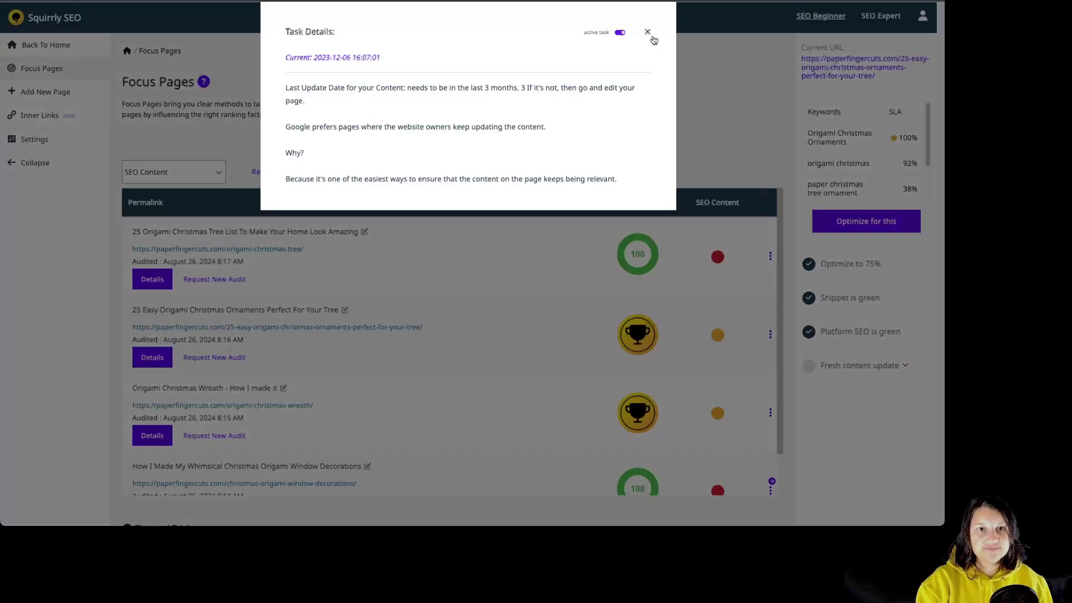
pyautogui.click(647, 33)
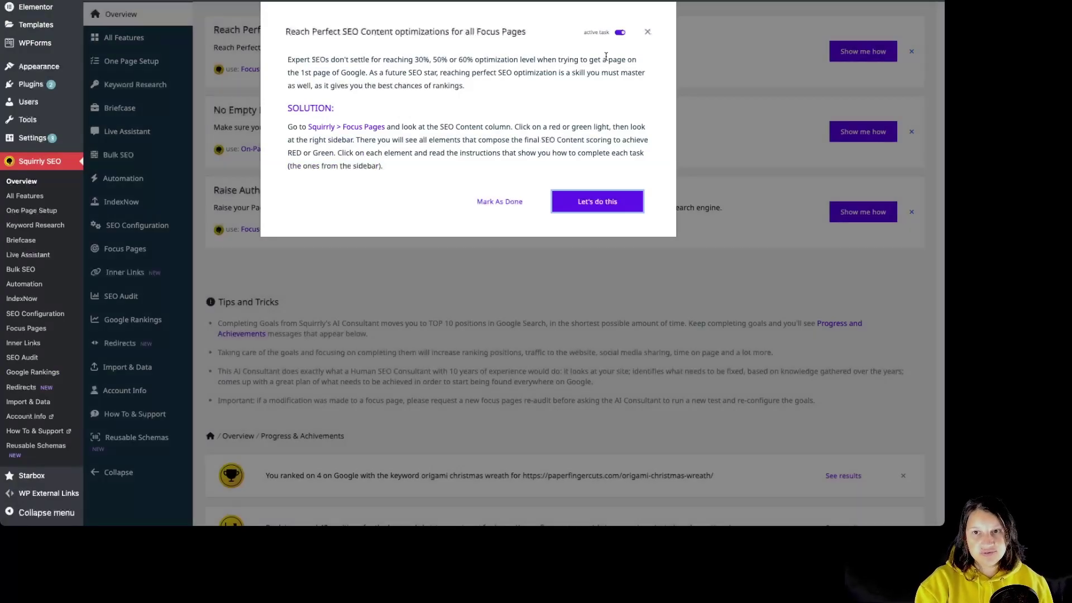
# Step: Deactivate and mark done the SEO content goal, hide No Empty Descriptions, then restore hidden goals
pyautogui.scroll(-1, 602, 45)
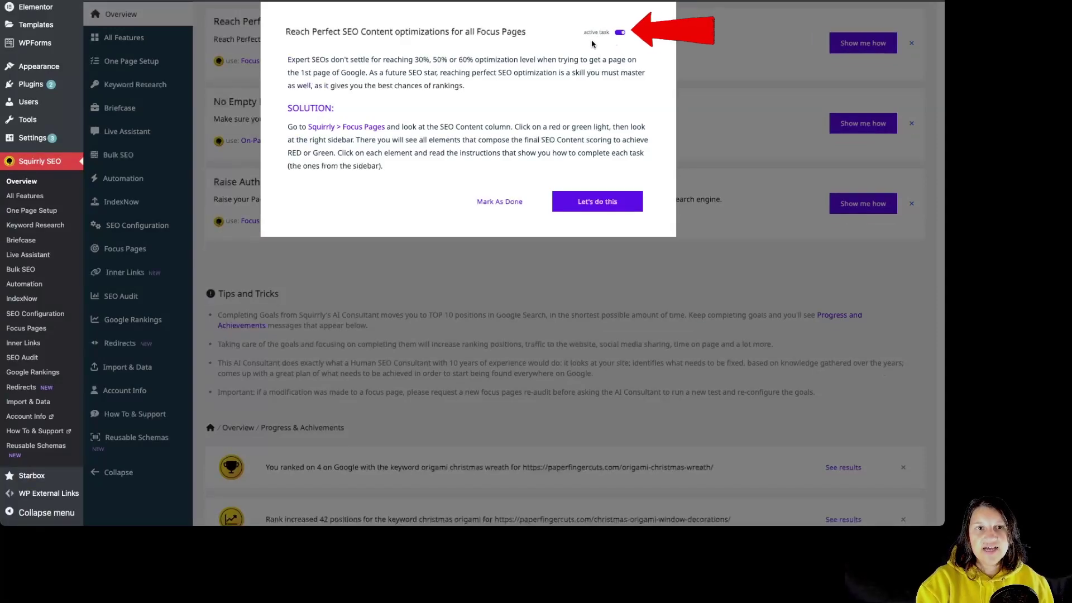
pyautogui.click(619, 32)
pyautogui.click(757, 131)
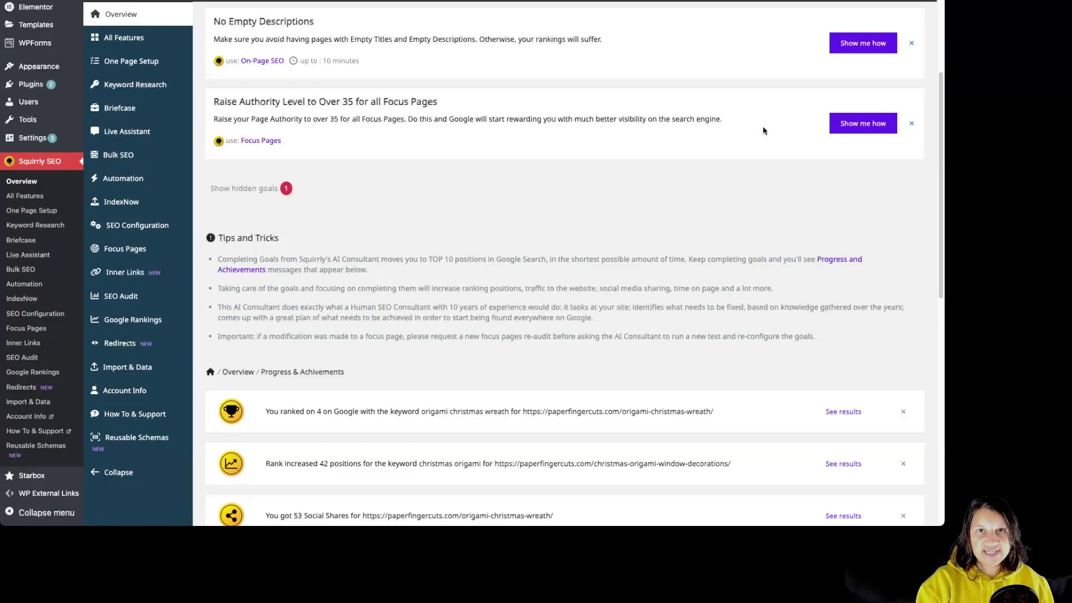
pyautogui.click(912, 45)
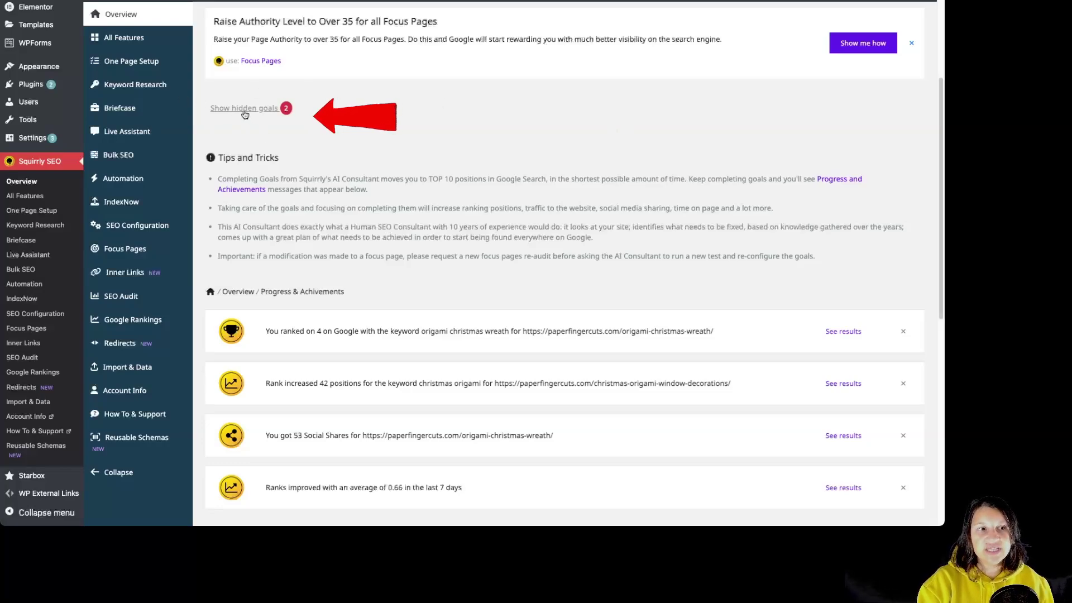
pyautogui.click(244, 108)
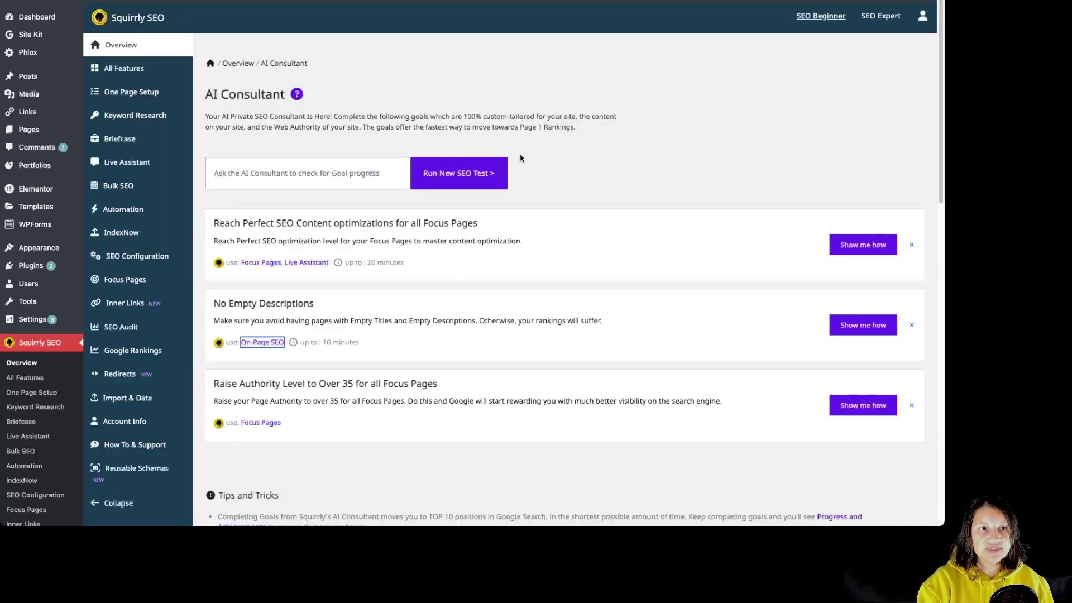
pyautogui.click(846, 330)
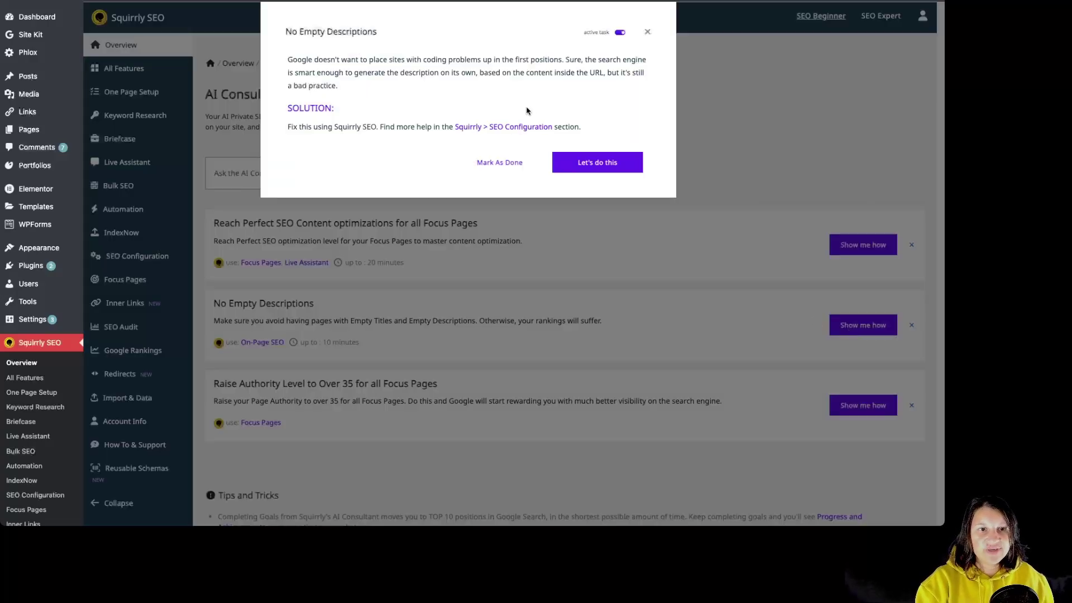
pyautogui.click(506, 127)
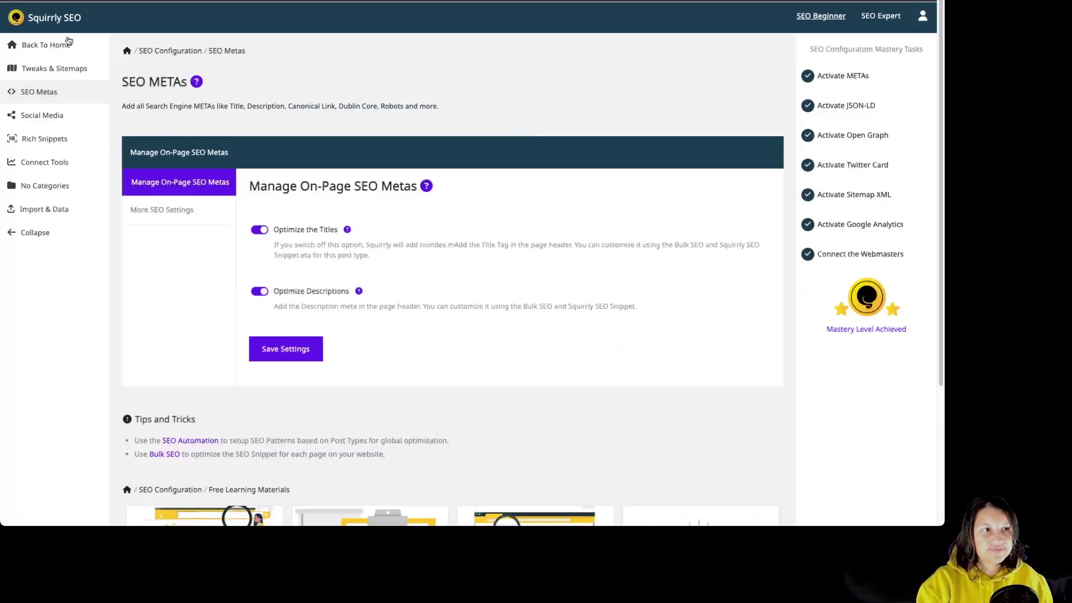
pyautogui.click(63, 20)
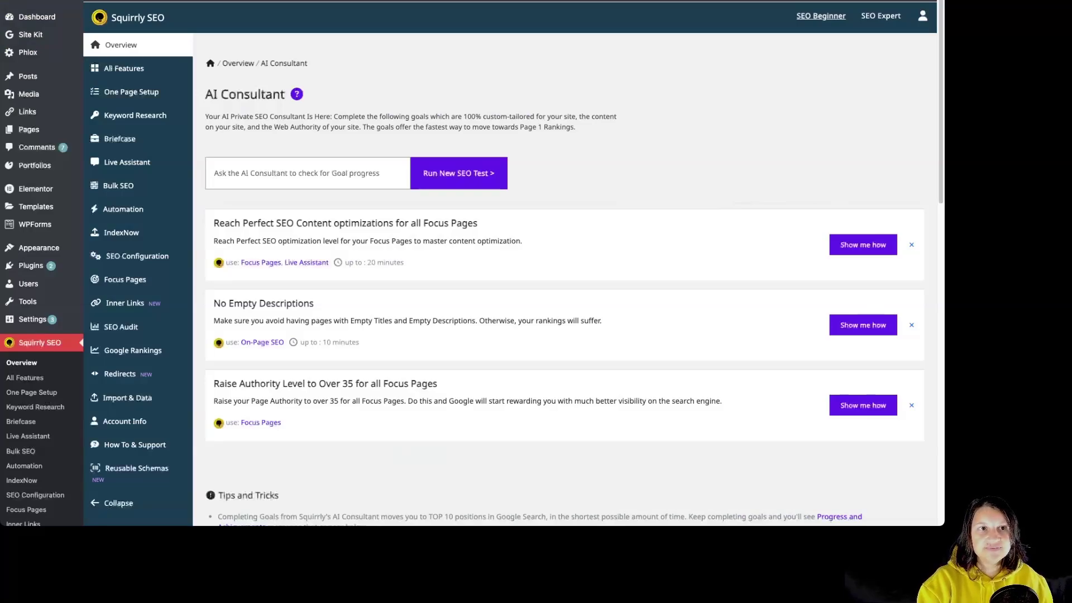
# Step: Scroll down to Tips and Tricks and the four Progress & Achievements messages
pyautogui.scroll(-4, 841, 180)
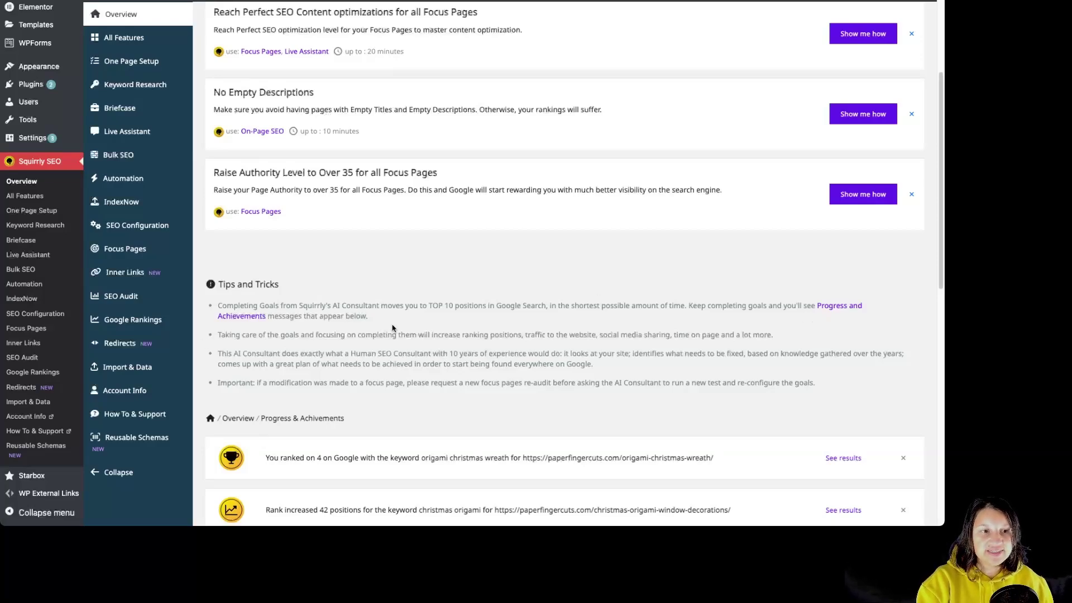
pyautogui.scroll(-5, 389, 334)
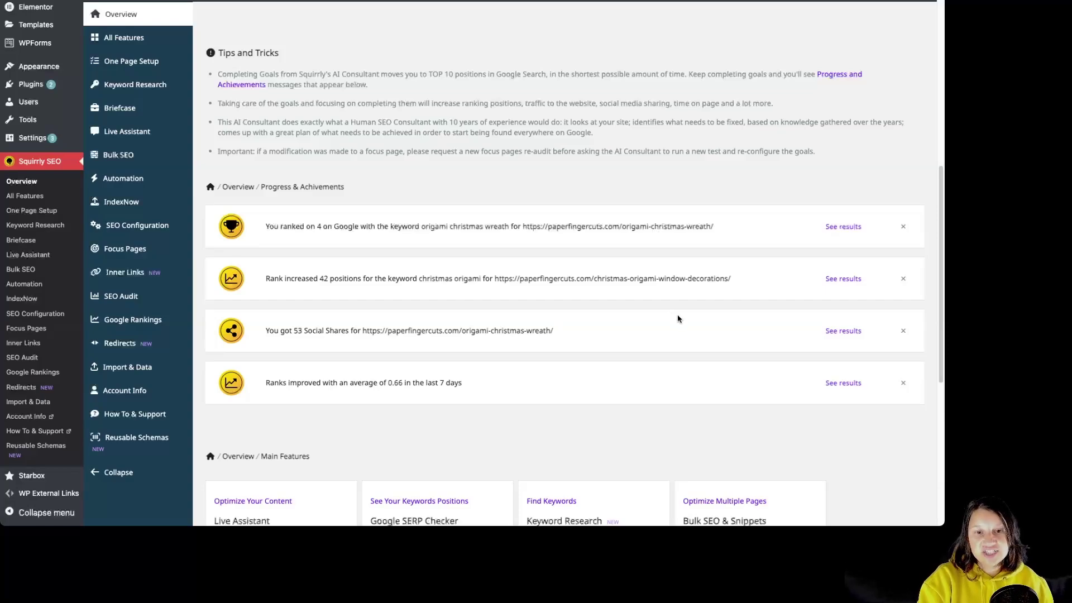
# Step: Scroll further to the Main Features shortcuts and the four Free Learning Materials tutorials
pyautogui.scroll(-3, 737, 408)
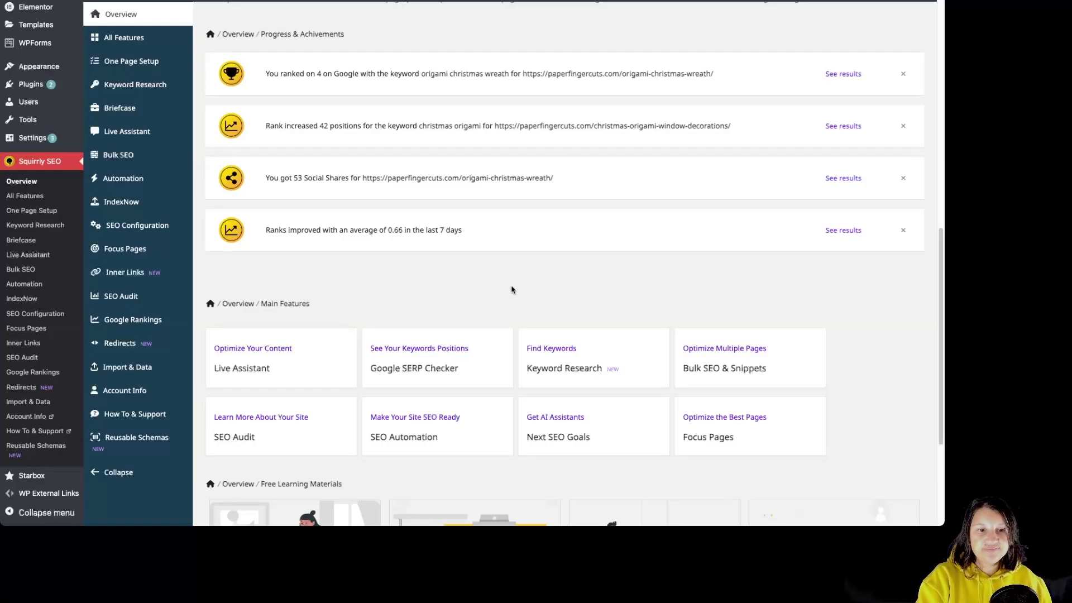
pyautogui.scroll(-4, 557, 298)
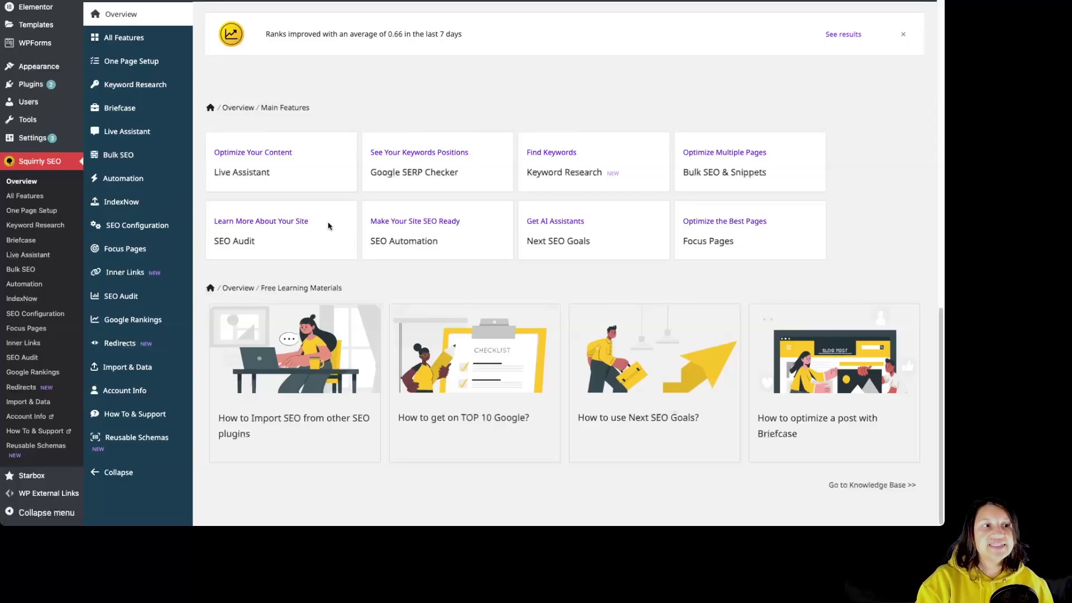
# Step: Search All Features for '14 days' and open the 14 Days Journey Course's Day 1 lesson
pyautogui.click(114, 40)
pyautogui.scroll(-5, 247, 59)
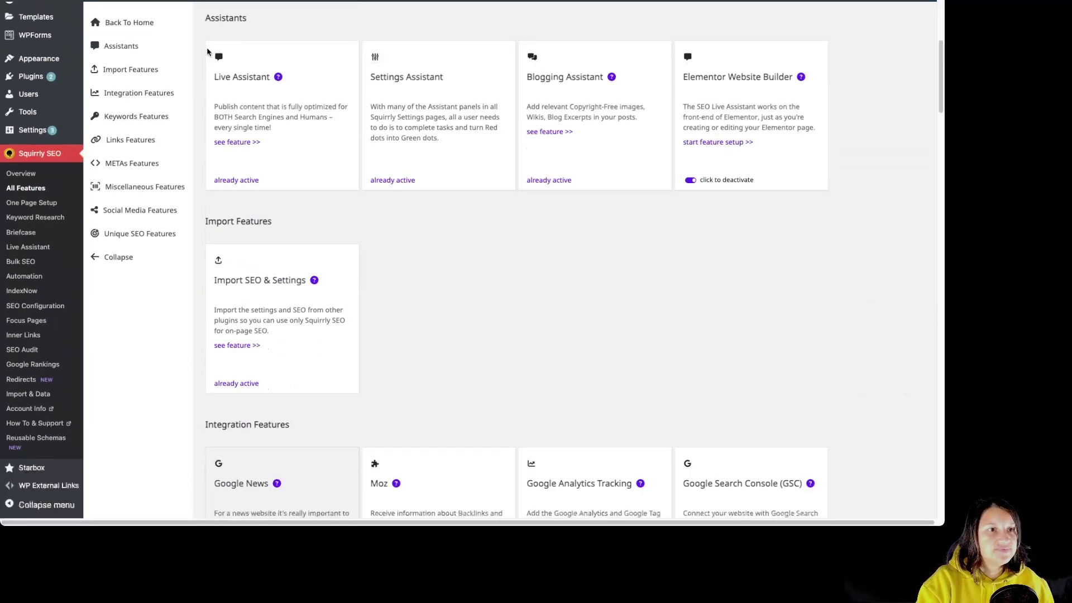
pyautogui.scroll(5, 252, 62)
pyautogui.scroll(2, 254, 66)
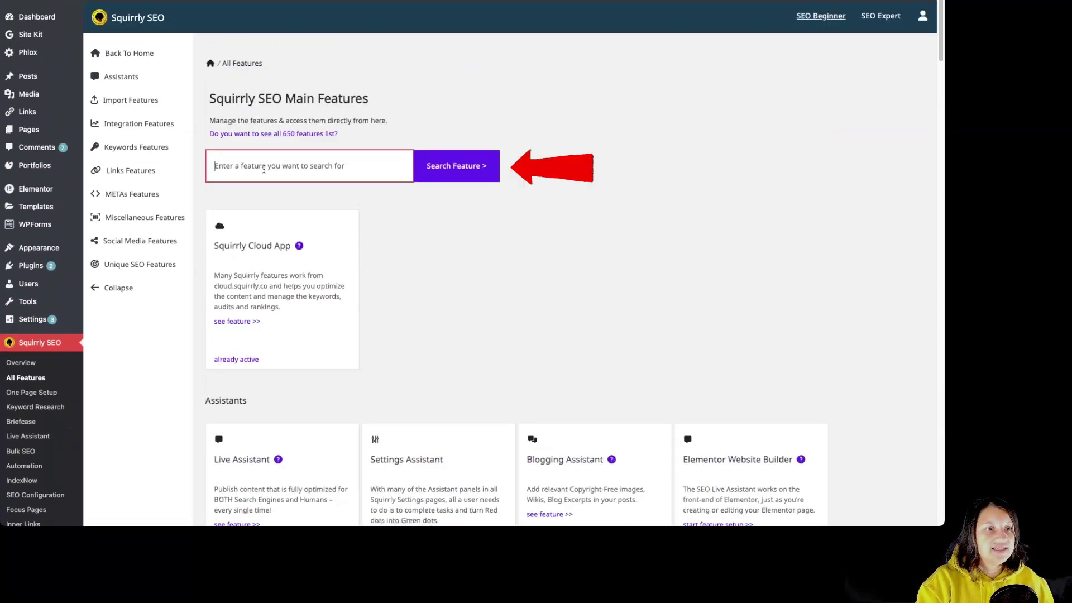
pyautogui.write('14 days')
pyautogui.press('Return')
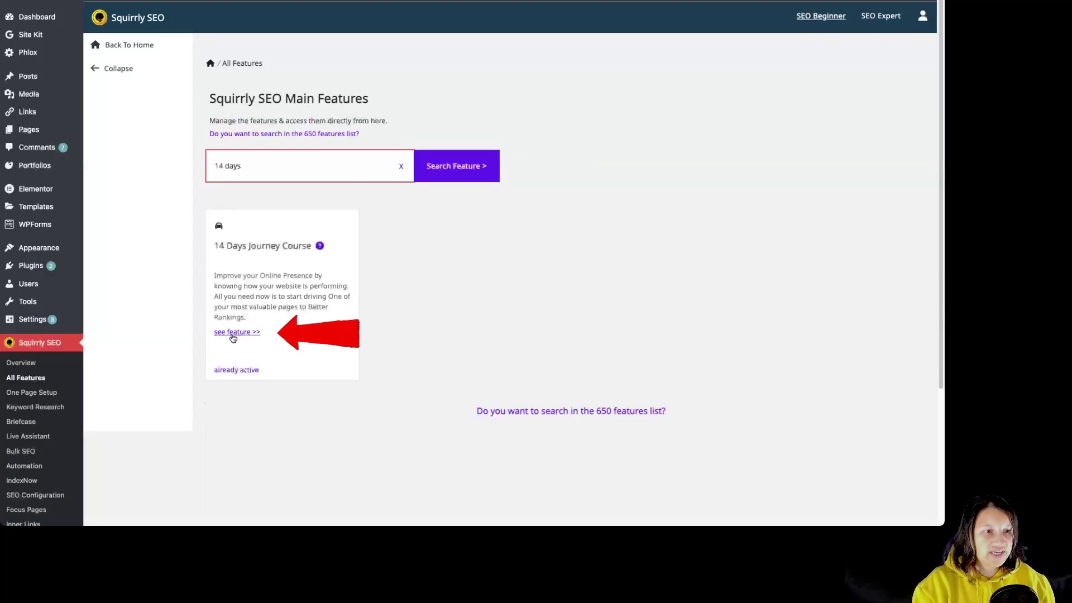
pyautogui.click(244, 338)
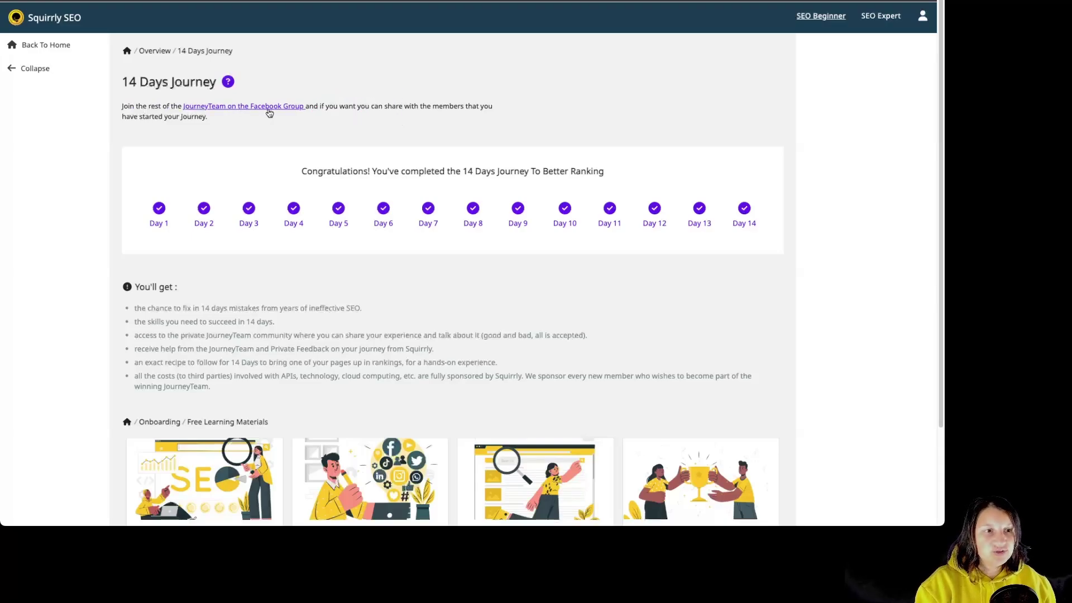
pyautogui.click(158, 208)
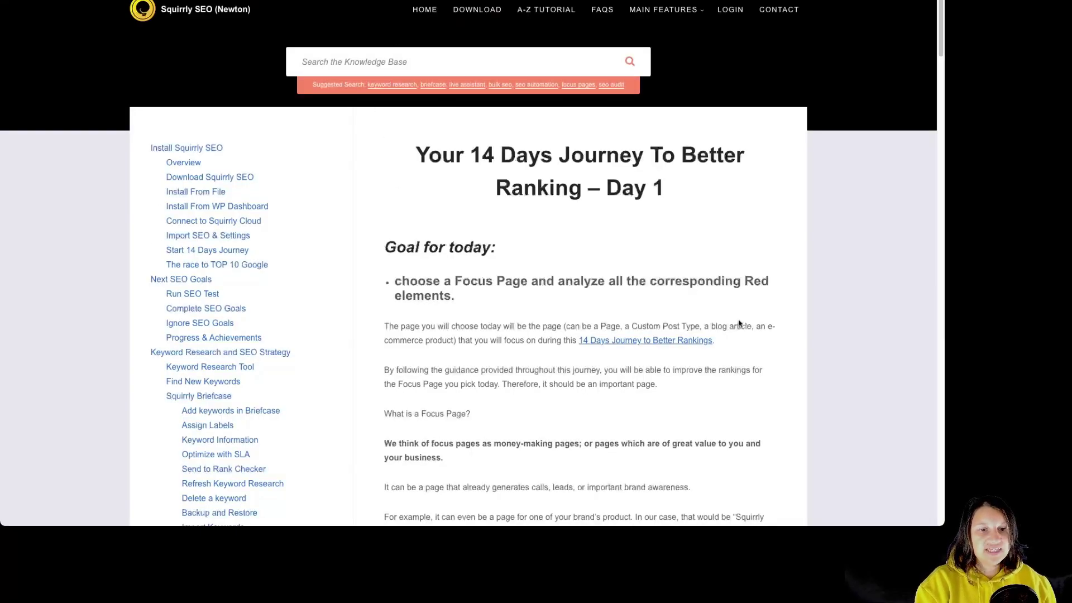
# Step: Read the Day 1 article down to its advice on noting chance-of-ranking and SEO Audit scores
pyautogui.scroll(-4, 814, 344)
pyautogui.scroll(-18, 806, 345)
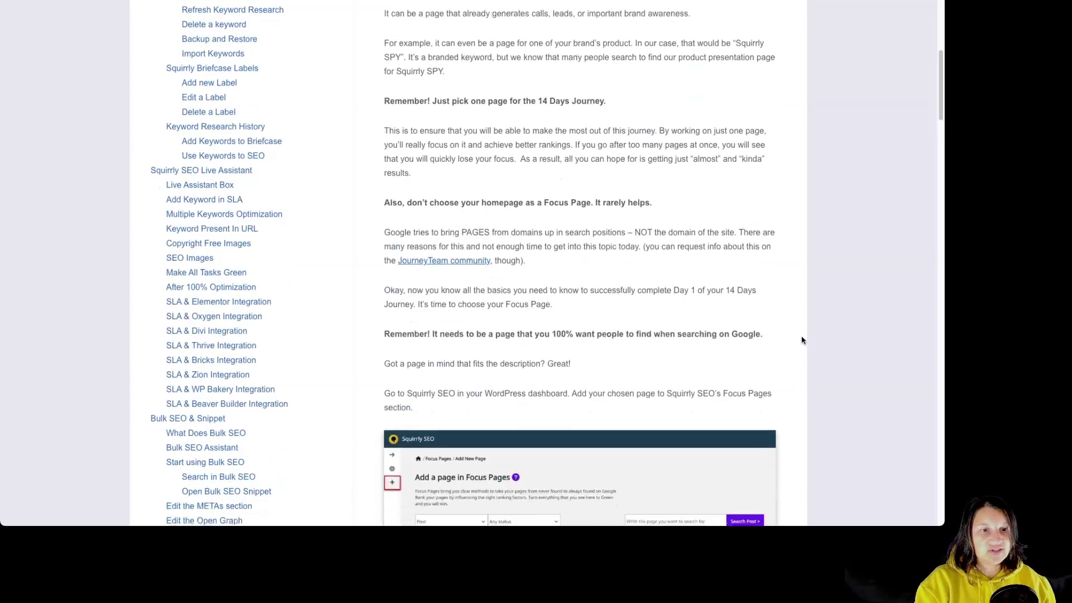
pyautogui.scroll(-20, 796, 334)
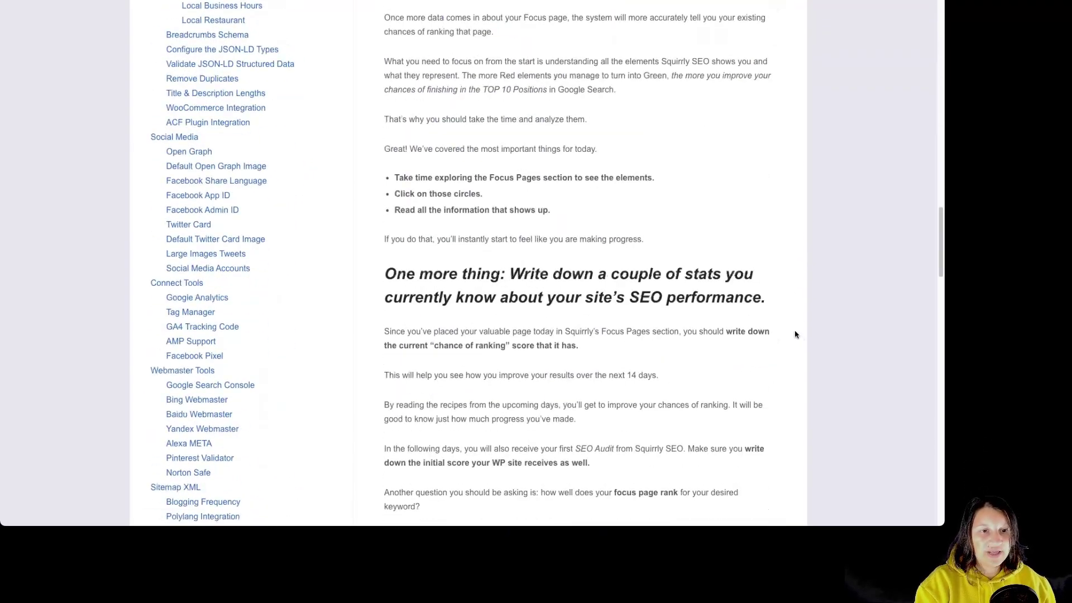